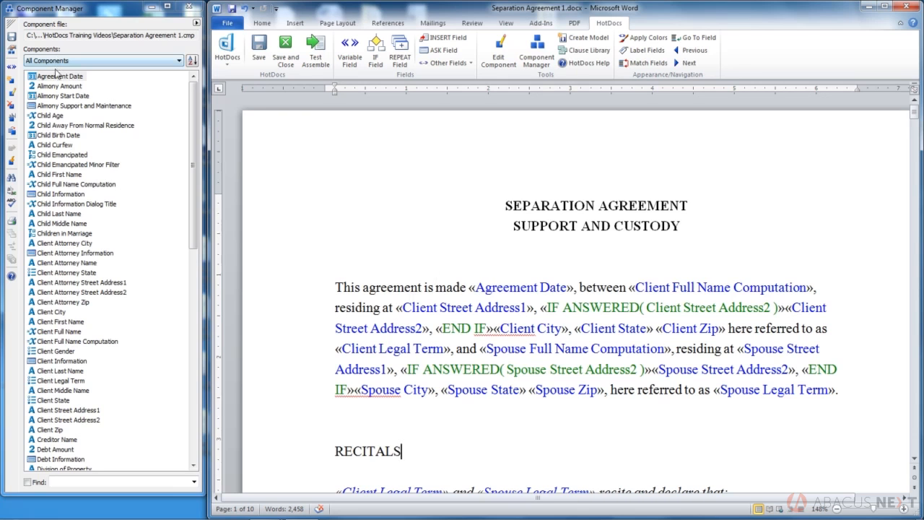
Set the default format of the Agreement Date variable to 06/03/90
double_click(57, 77)
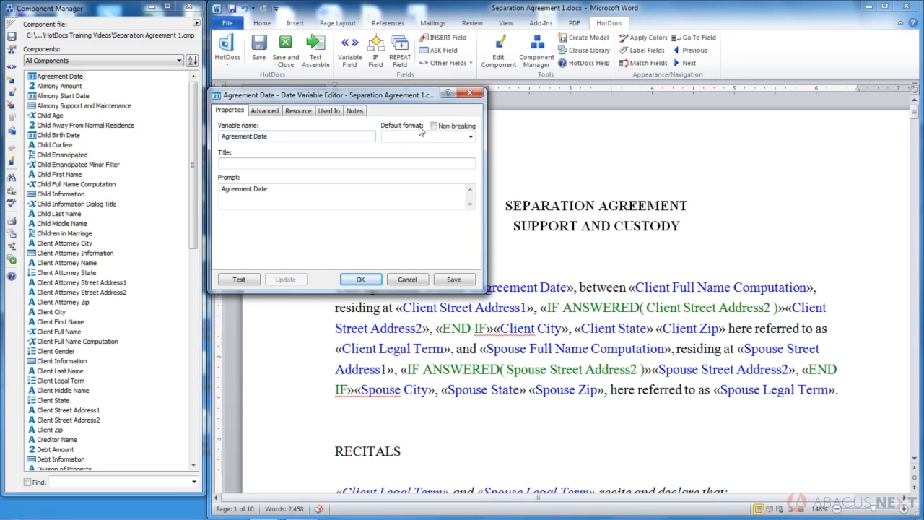
left_click(470, 137)
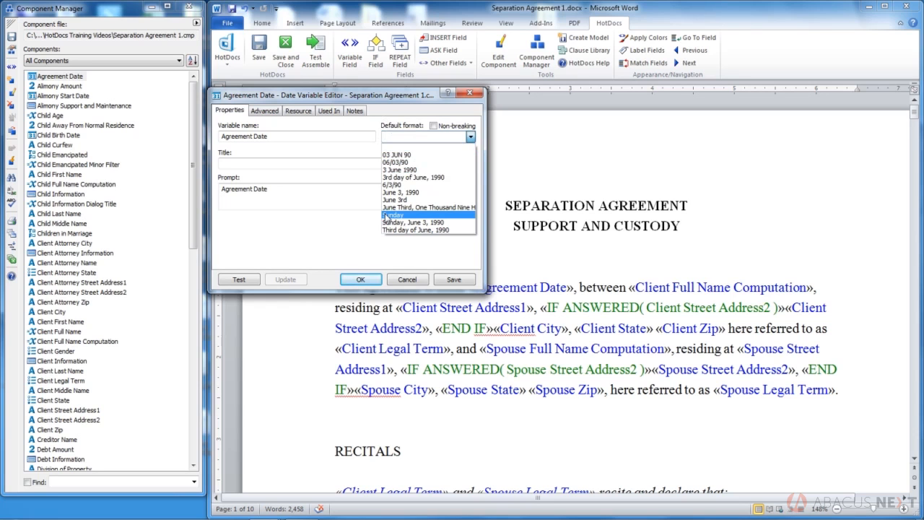
left_click(399, 163)
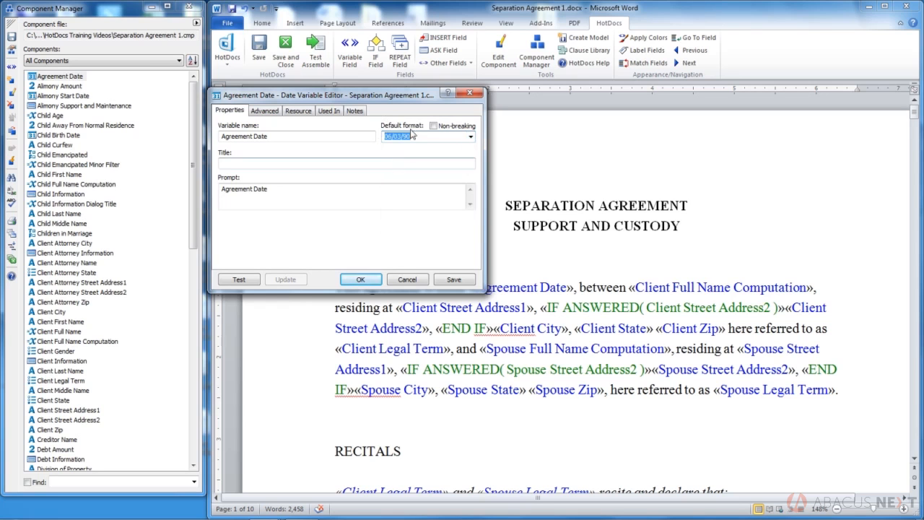
left_click(360, 281)
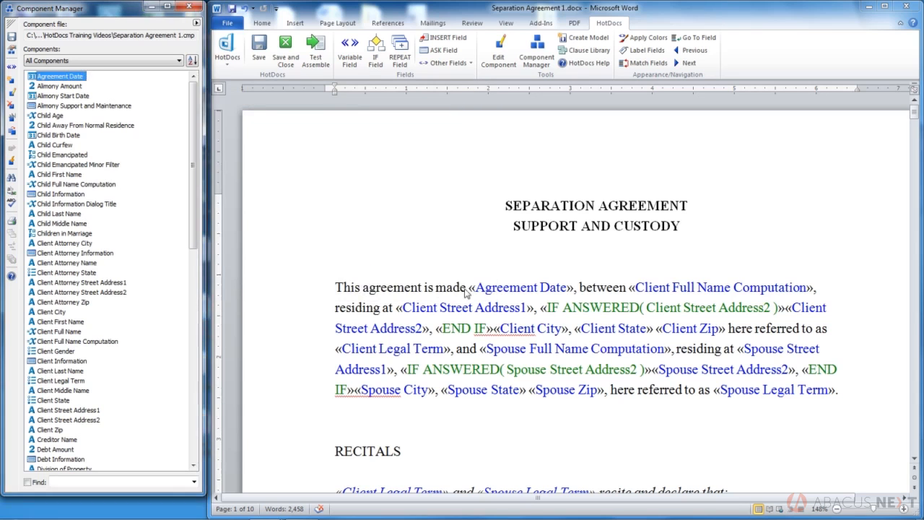
Test-assemble the opening words from "This agreement is made" through "between", answering Agreement Date with 7 Aug 2015
left_click(630, 273, "shift")
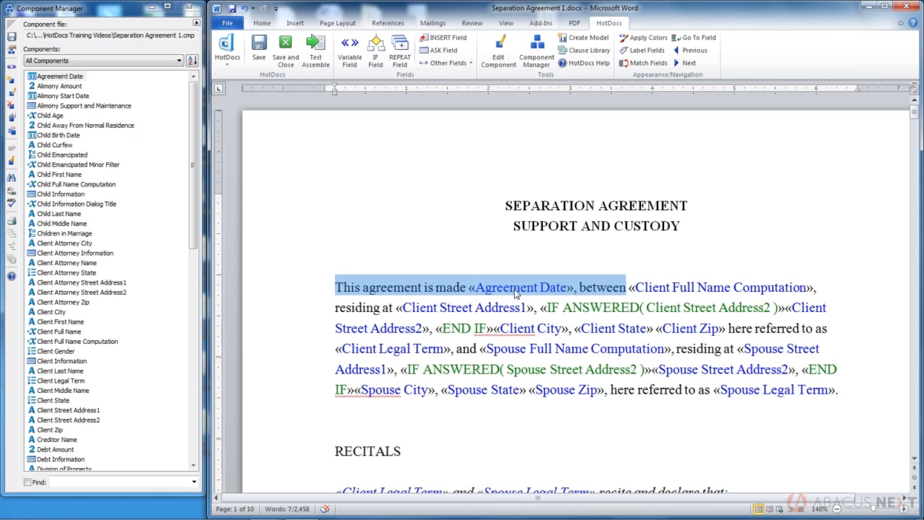
left_click(332, 62)
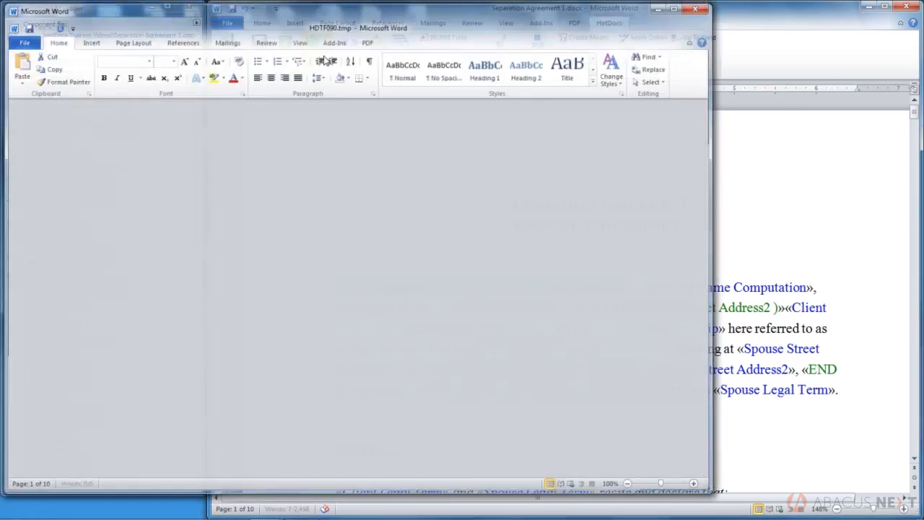
type("7 Aug 2015")
key("Tab")
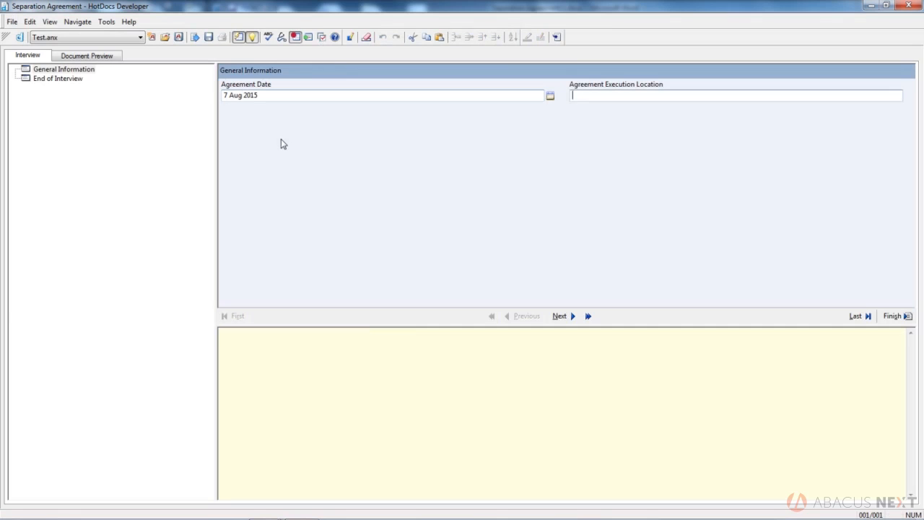
Compare the agreement date in the document preview with the interview answer, and close the test without saving the answers
left_click(111, 57)
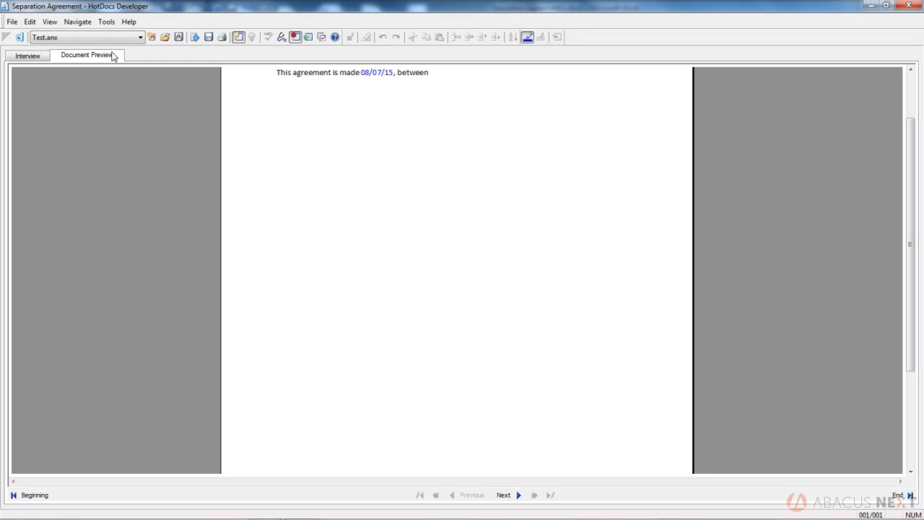
left_click(33, 58)
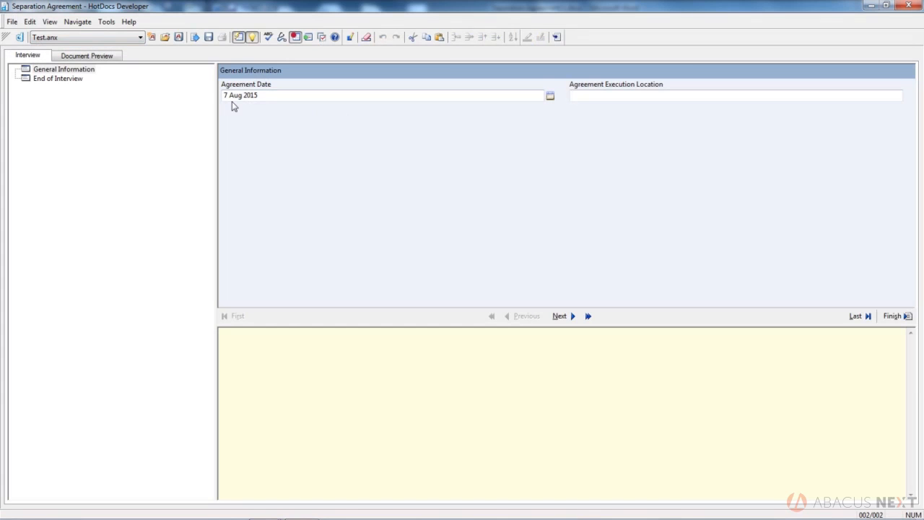
left_click(111, 56)
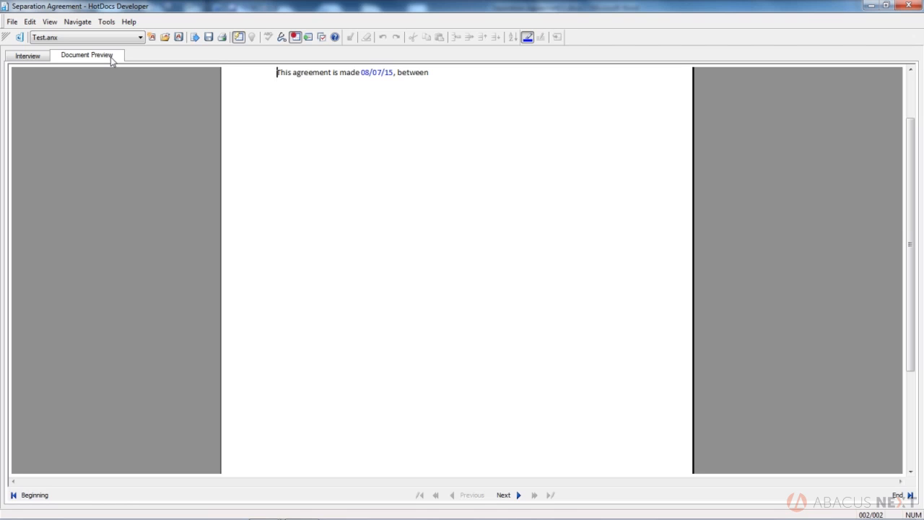
left_click(908, 5)
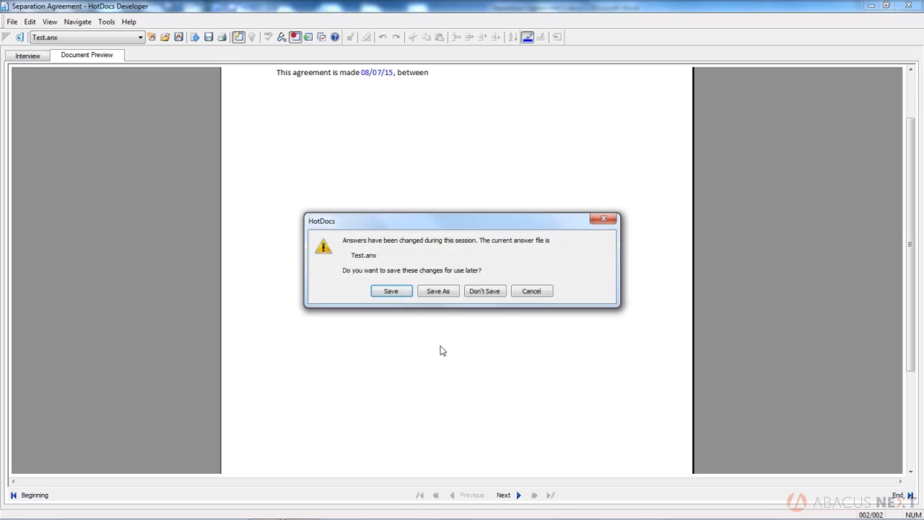
left_click(484, 291)
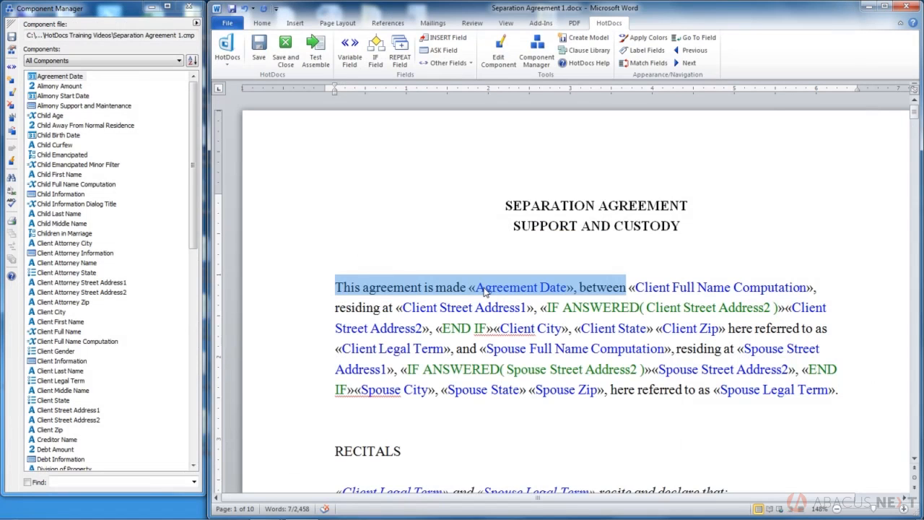
Copy the Agreement Date field from the opening sentence onto a new line between the opening paragraph and the RECITALS heading
left_click(484, 288)
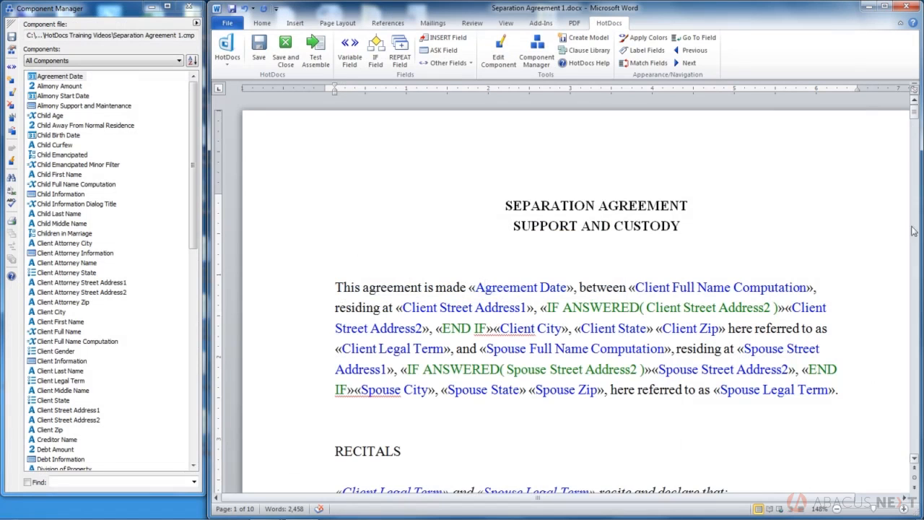
left_click_drag(914, 116, 916, 124)
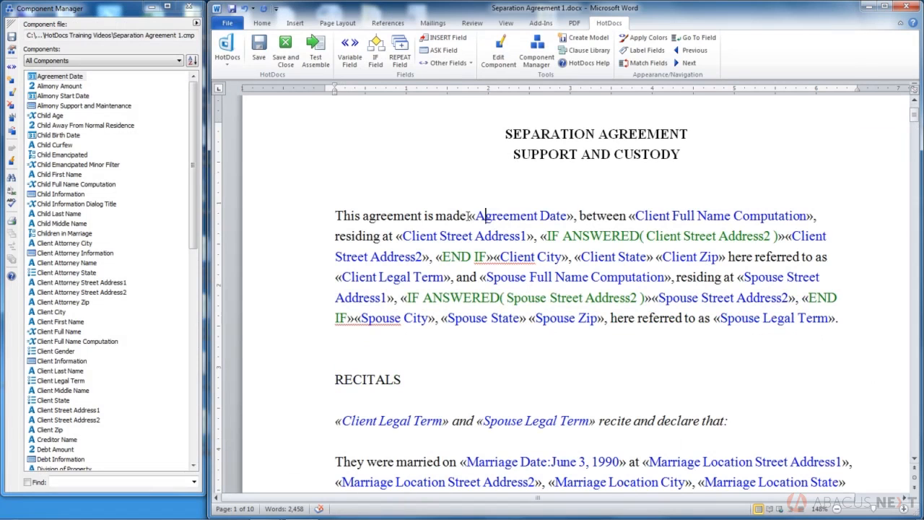
left_click_drag(435, 216, 580, 215)
left_click(567, 215)
left_click_drag(470, 215, 575, 216)
key("ctrl+c")
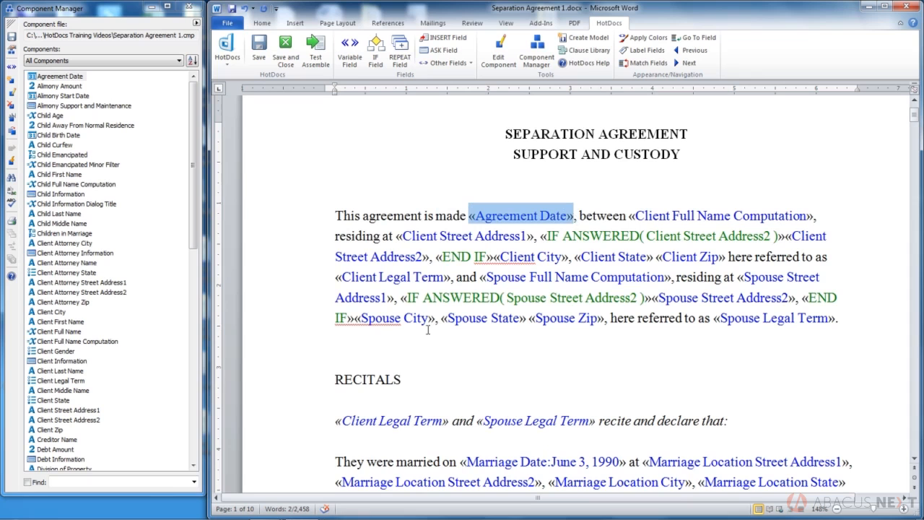
left_click(381, 340)
key("Return")
key("ctrl+v")
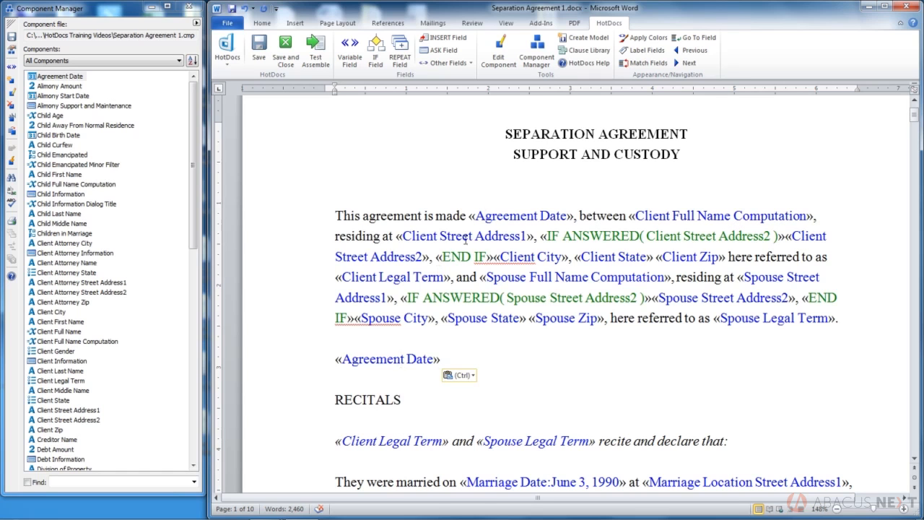
Override the default format of the Agreement Date field in the opening sentence with the June 3, 1990 format
left_click_drag(476, 215, 569, 217)
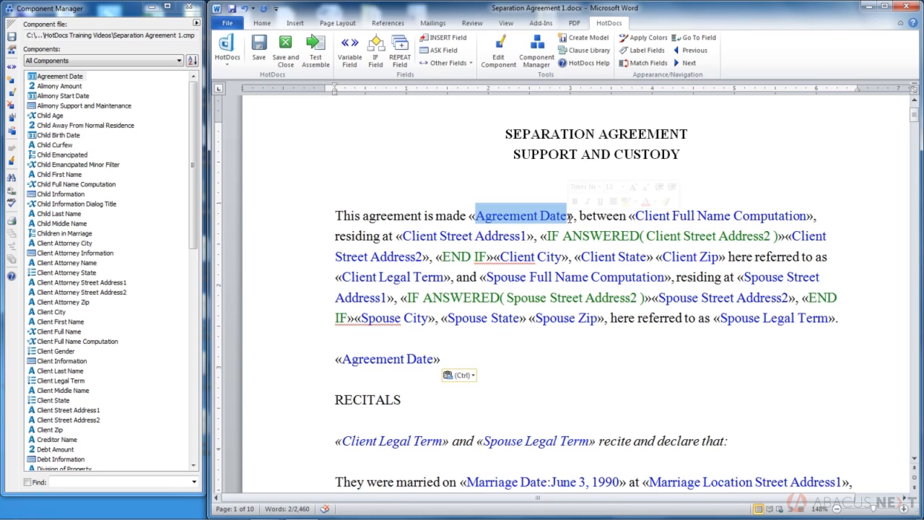
left_click(401, 359)
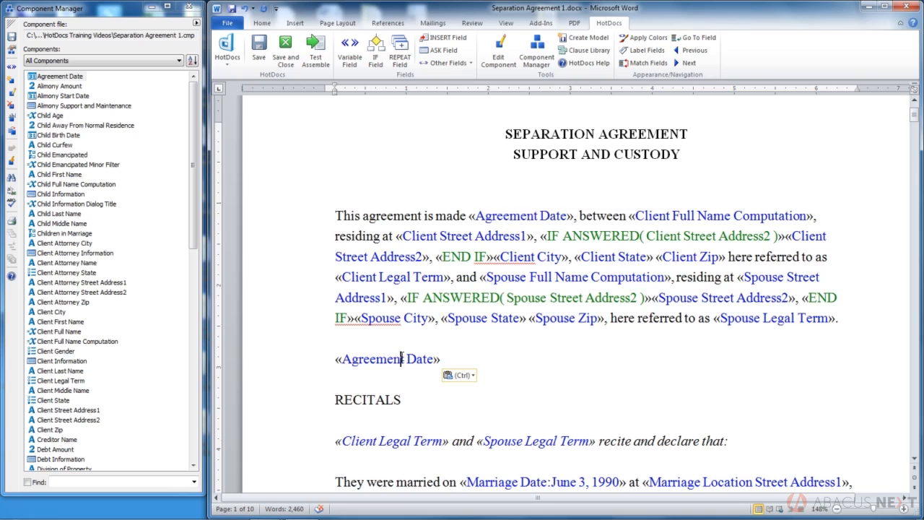
left_click(519, 216)
double_click(520, 214)
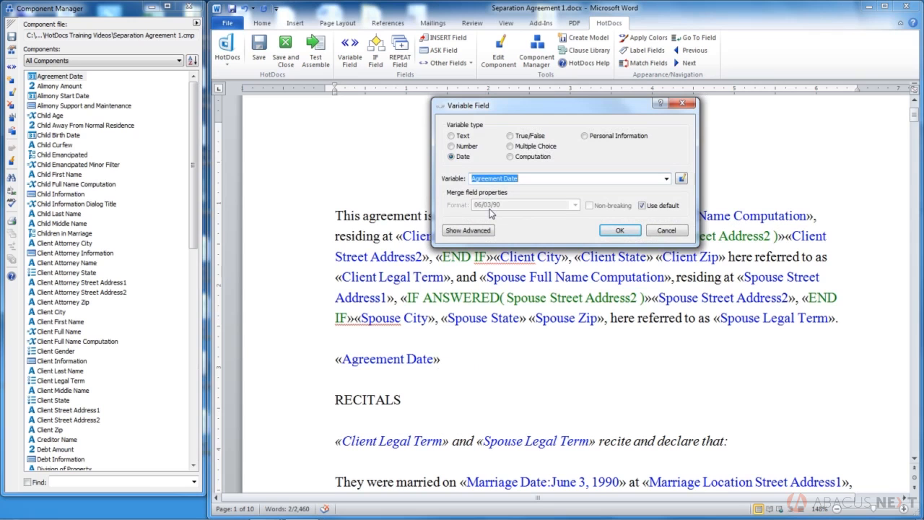
left_click(644, 207)
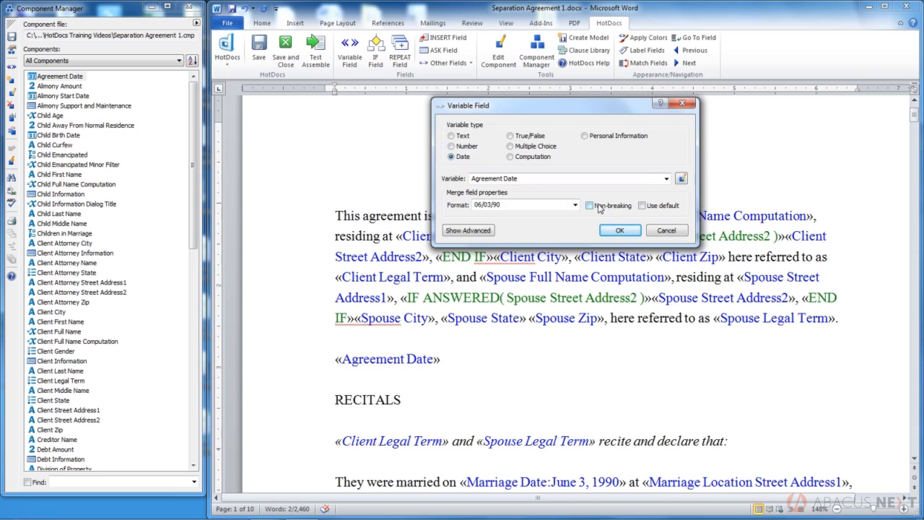
left_click(576, 206)
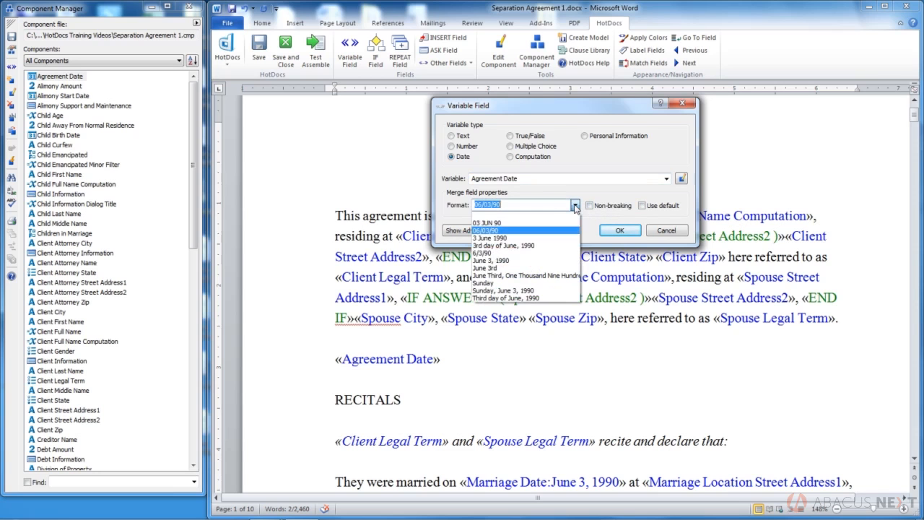
left_click(493, 261)
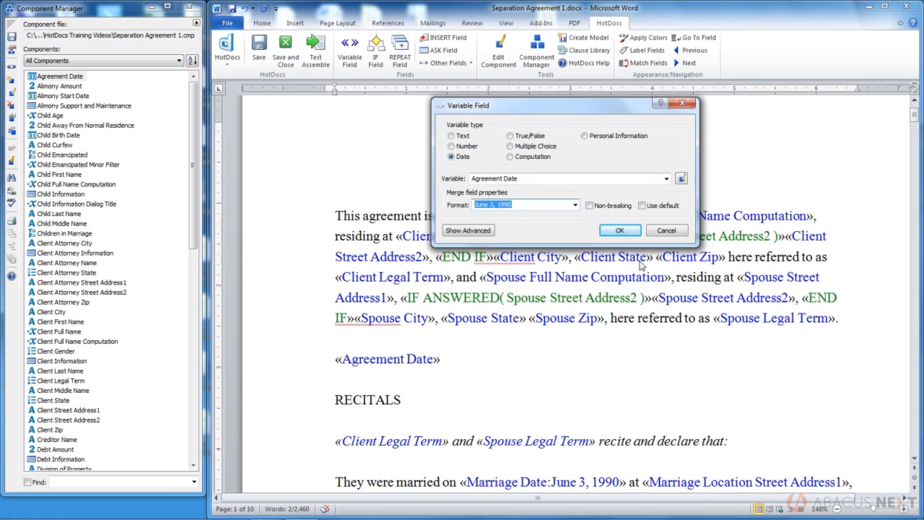
left_click(621, 231)
left_click_drag(567, 217, 571, 216)
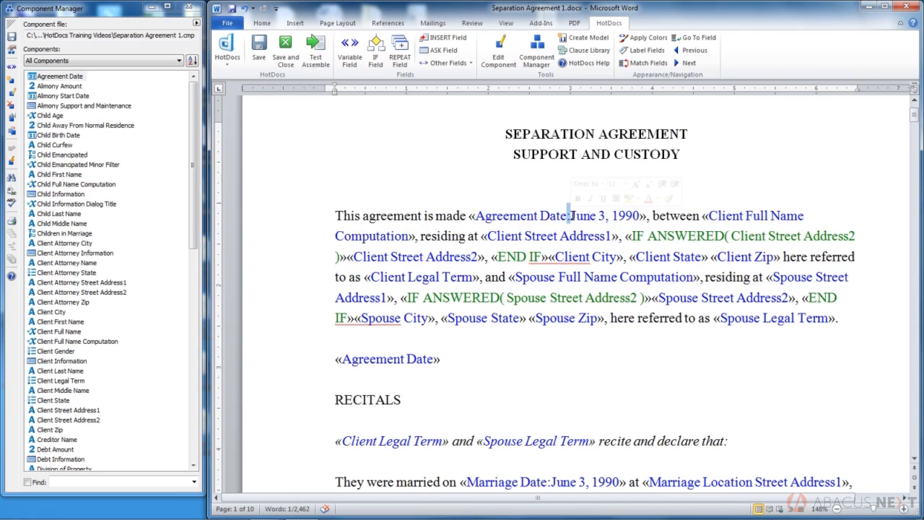
left_click_drag(570, 215, 633, 219)
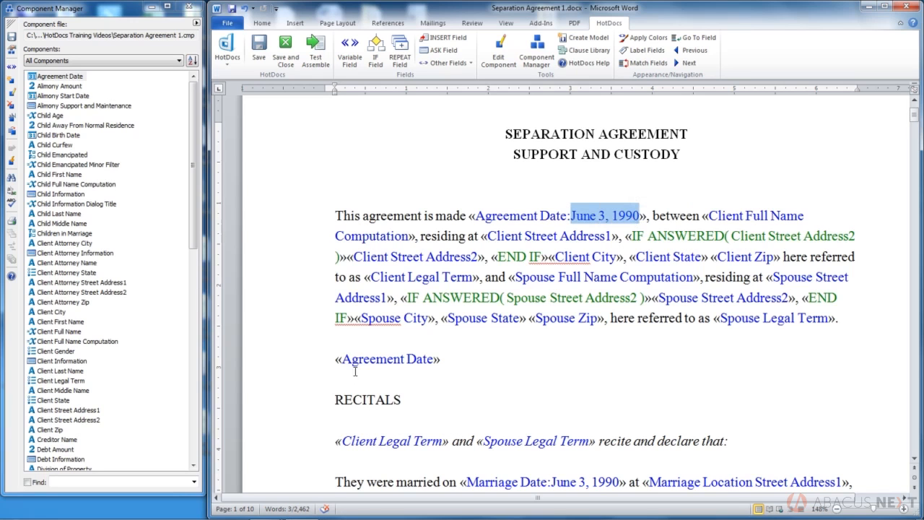
left_click(424, 359)
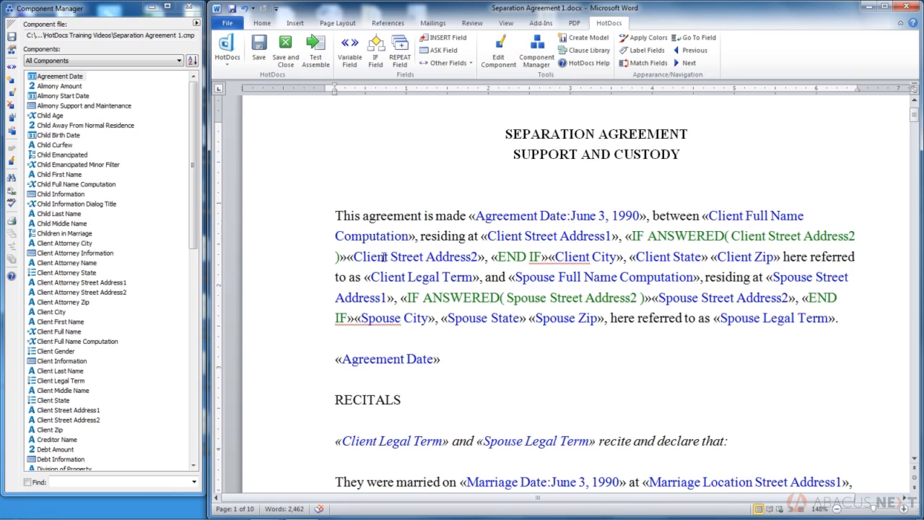
Test-assemble the opening paragraph together with the Agreement Date field below it, answering 5/6/1990, and preview the document
left_click_drag(330, 213, 465, 375)
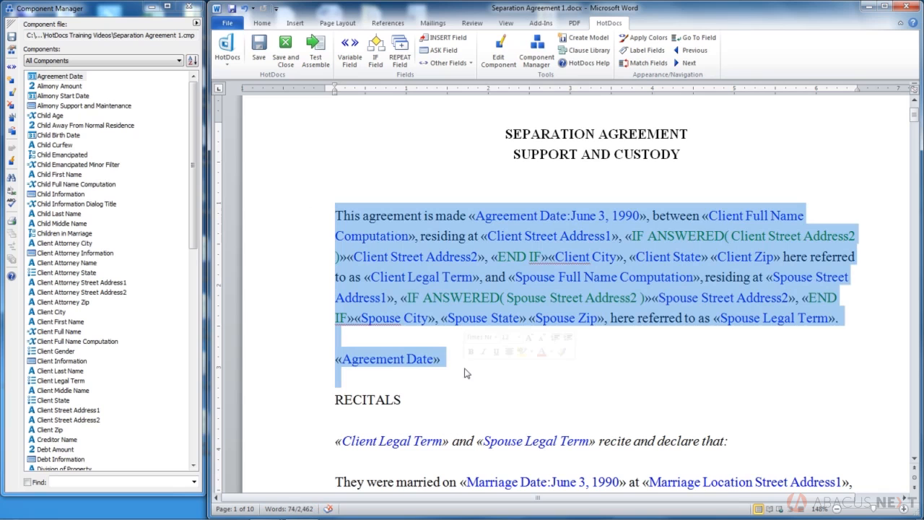
left_click(323, 63)
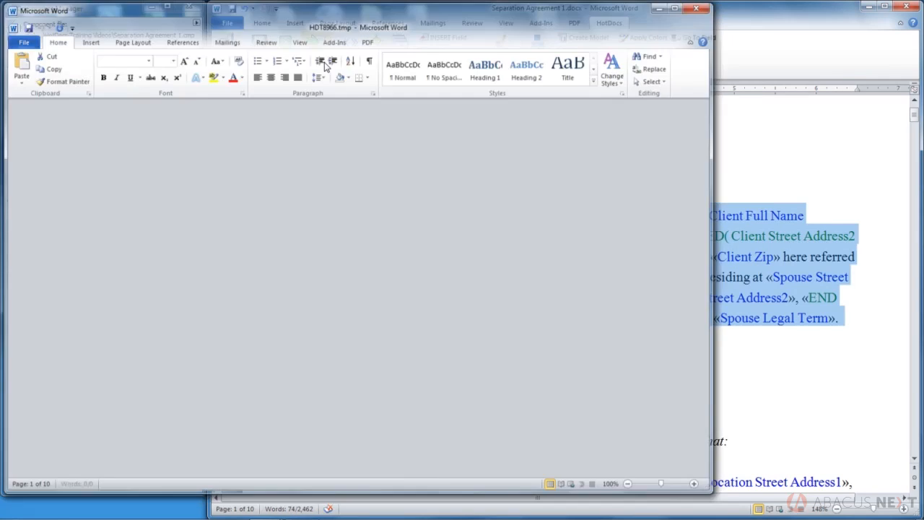
type("5/6/9")
key("BackSpace")
type("1990")
left_click(84, 55)
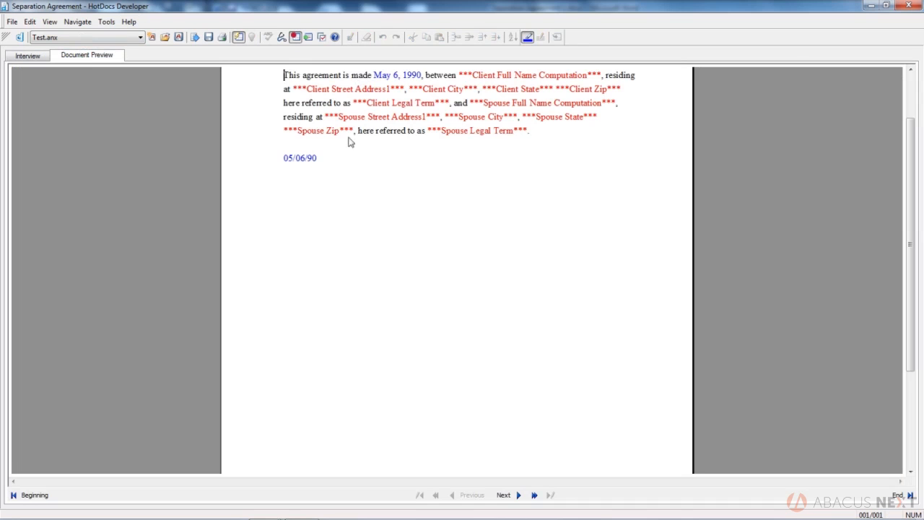
Compare the formats of both agreement dates in the preview, and close the test without saving the answers
left_click(296, 170)
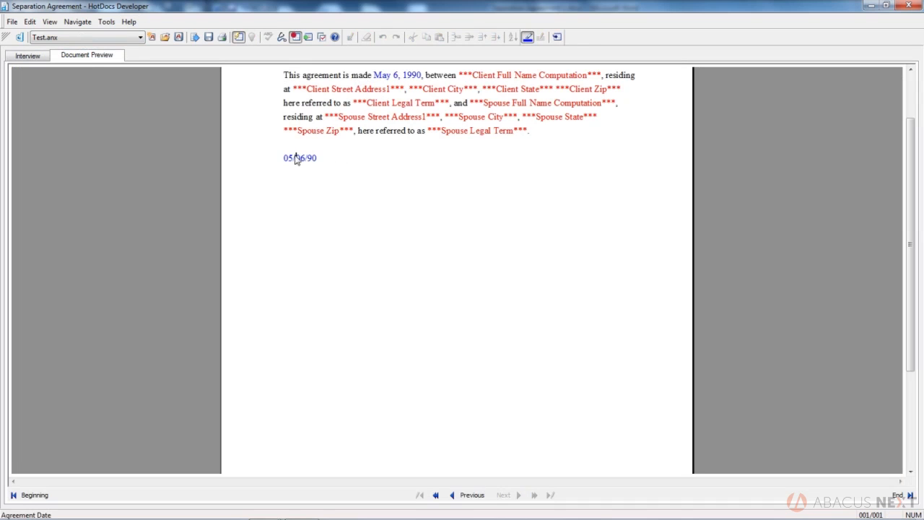
left_click(403, 76)
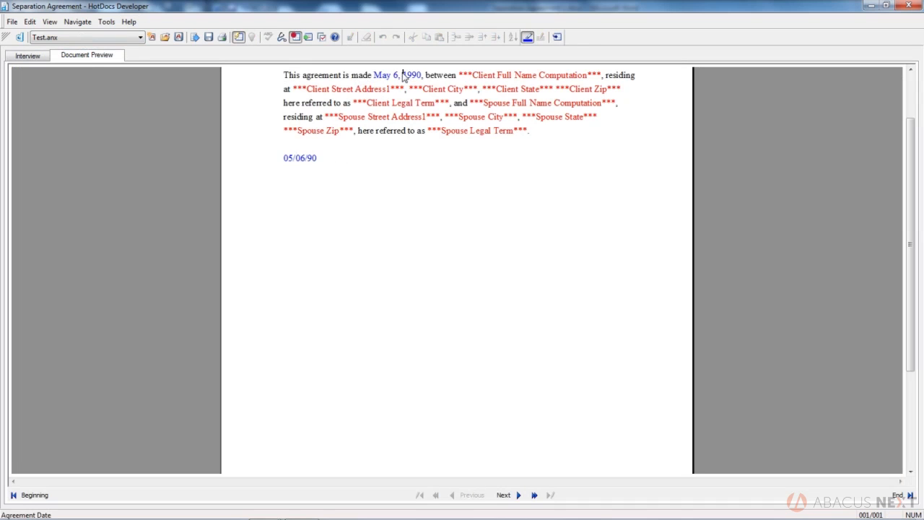
left_click(917, 6)
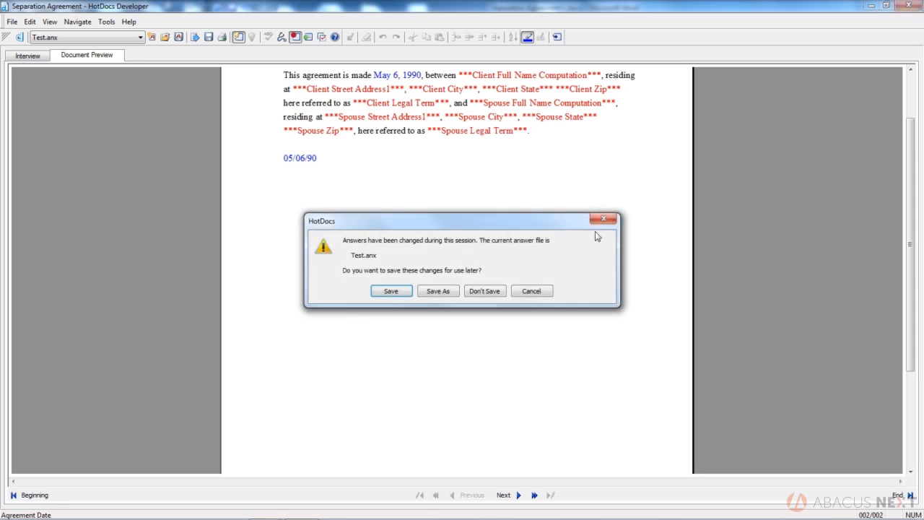
left_click(495, 289)
Clear the default format of the Agreement Date variable so it is blank
left_click(387, 360)
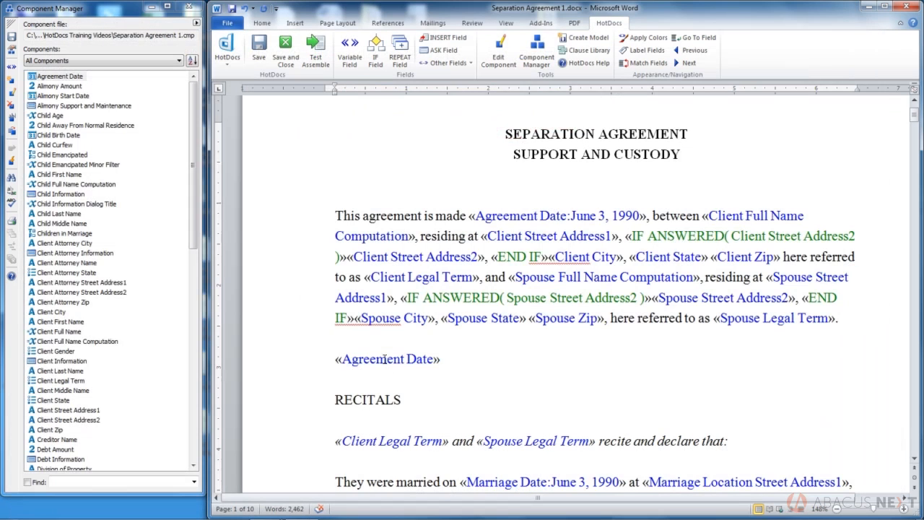
double_click(60, 76)
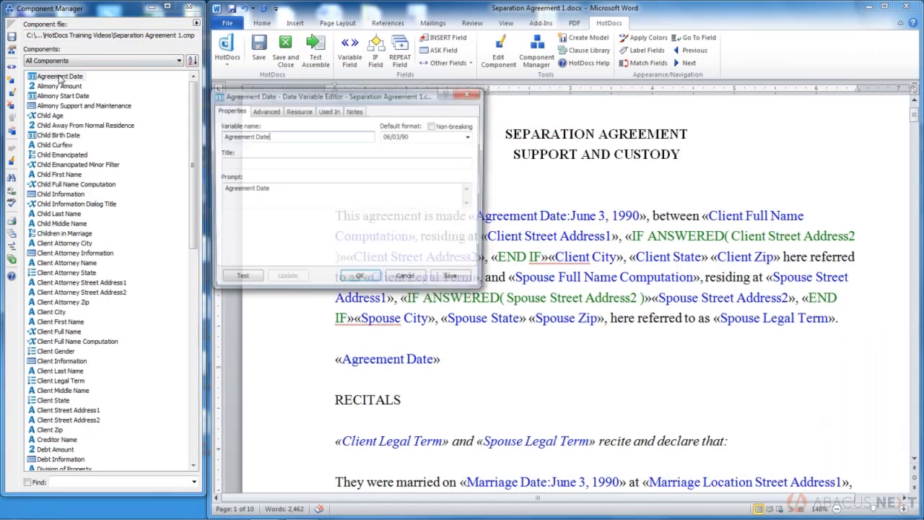
left_click(470, 136)
left_click(470, 136)
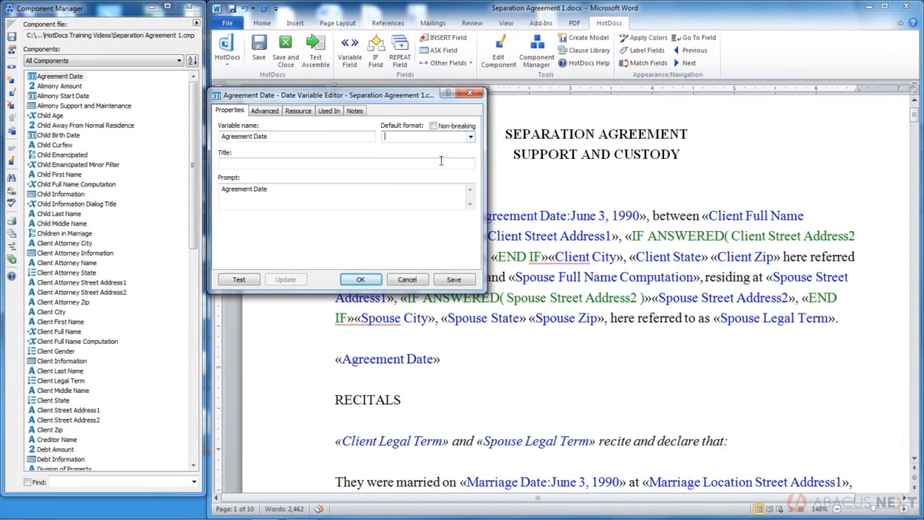
left_click(360, 279)
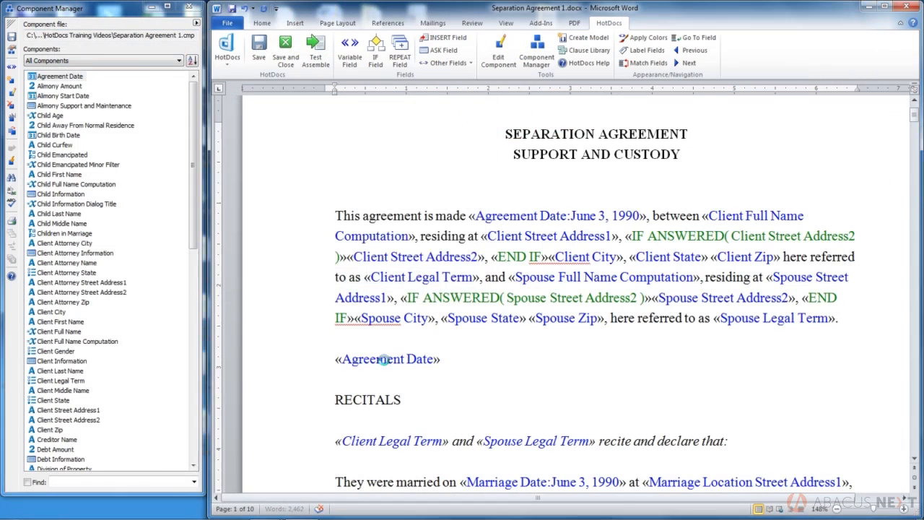
Override the default format of the standalone Agreement Date field above RECITALS with the Third day of June, 1990 format
double_click(390, 360)
left_click(655, 205)
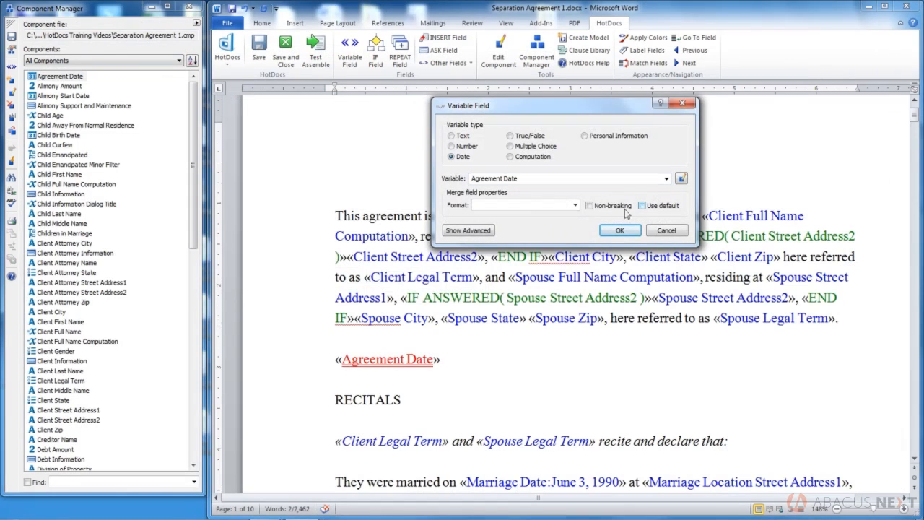
left_click(575, 205)
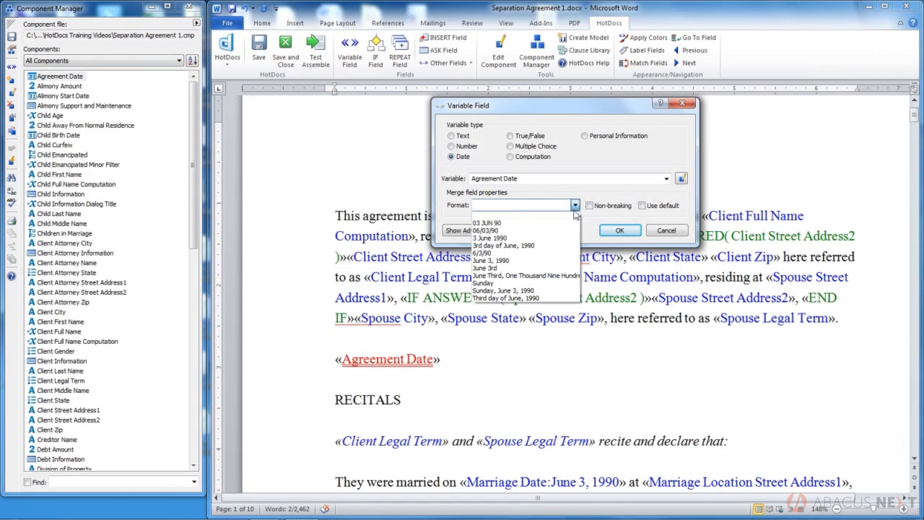
left_click(543, 297)
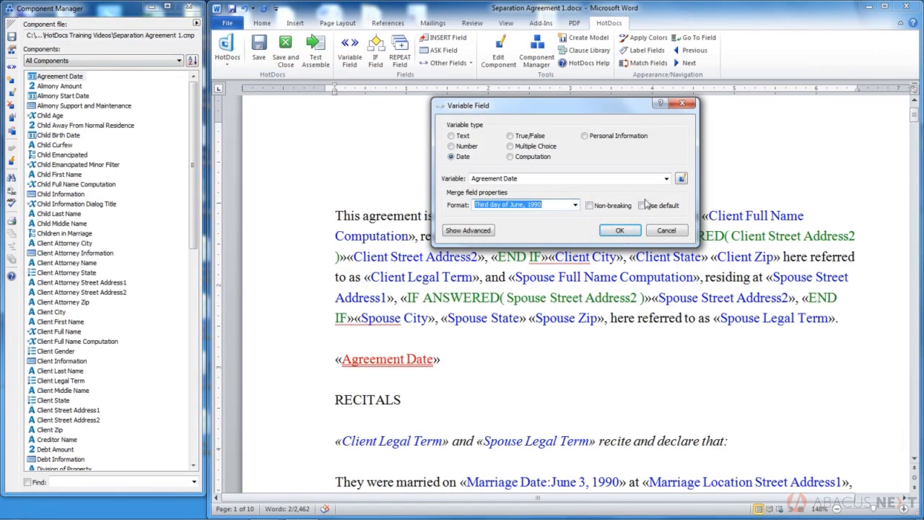
left_click(622, 237)
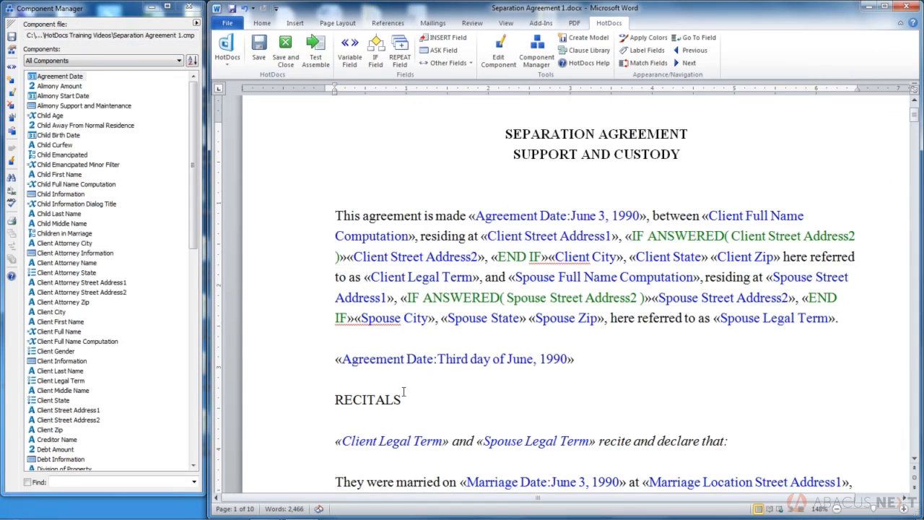
Test-assemble the opening paragraph together with the Agreement Date field below it, answering the agreement date with 6/7/1985
left_click_drag(324, 215, 581, 354)
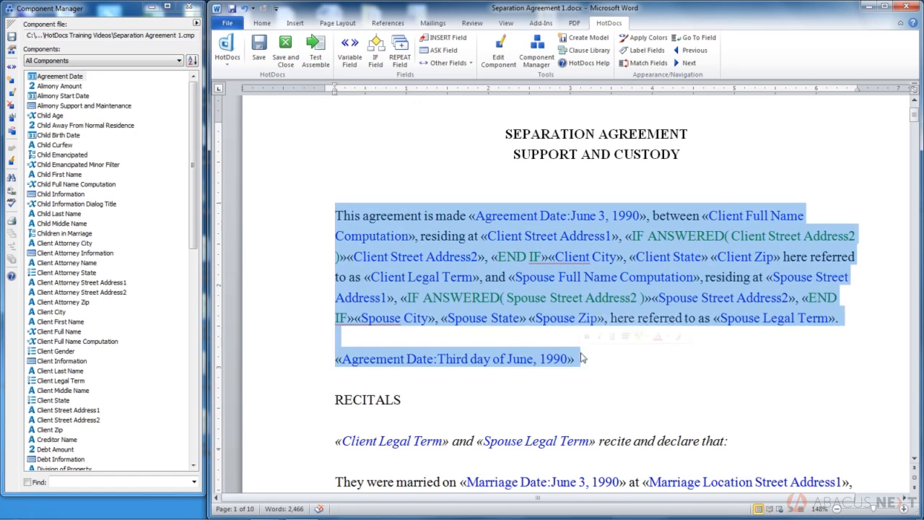
left_click(318, 62)
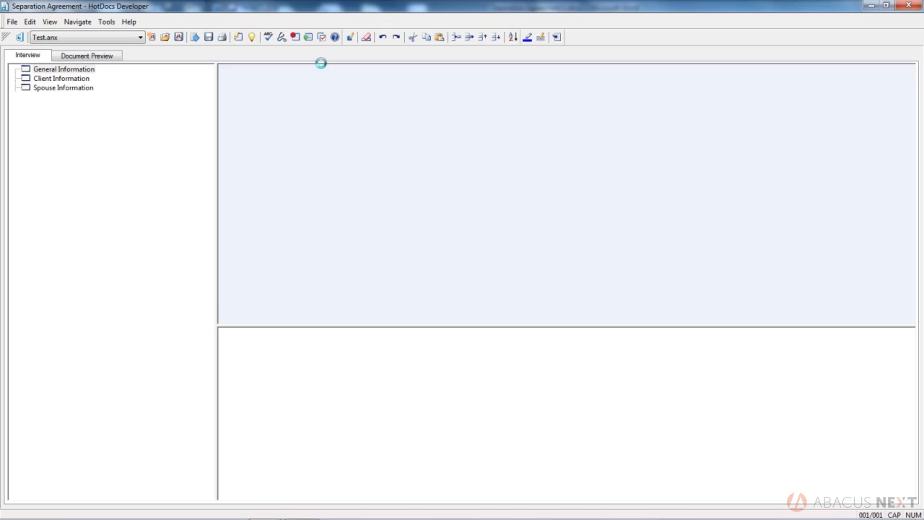
type("6/7/18")
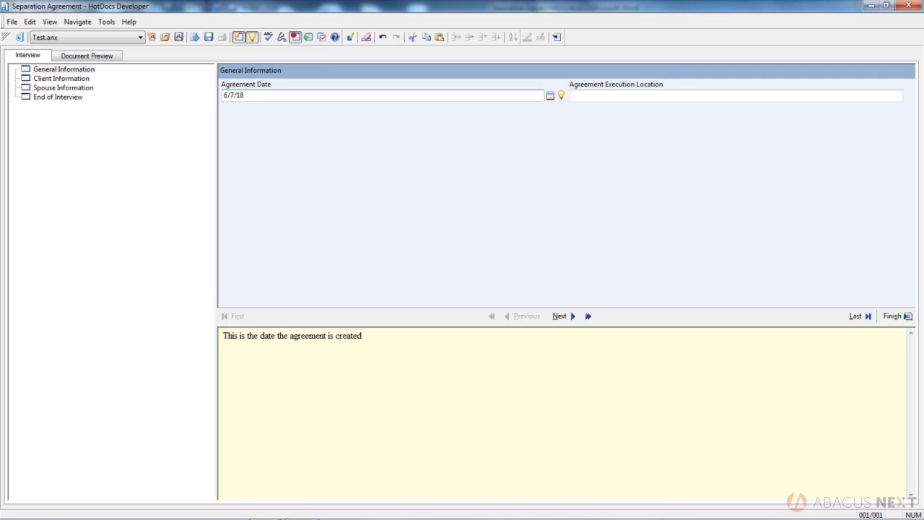
key("BackSpace")
type("985")
Preview the assembled document to compare both agreement date formats, and close the test without saving the answers
left_click(99, 59)
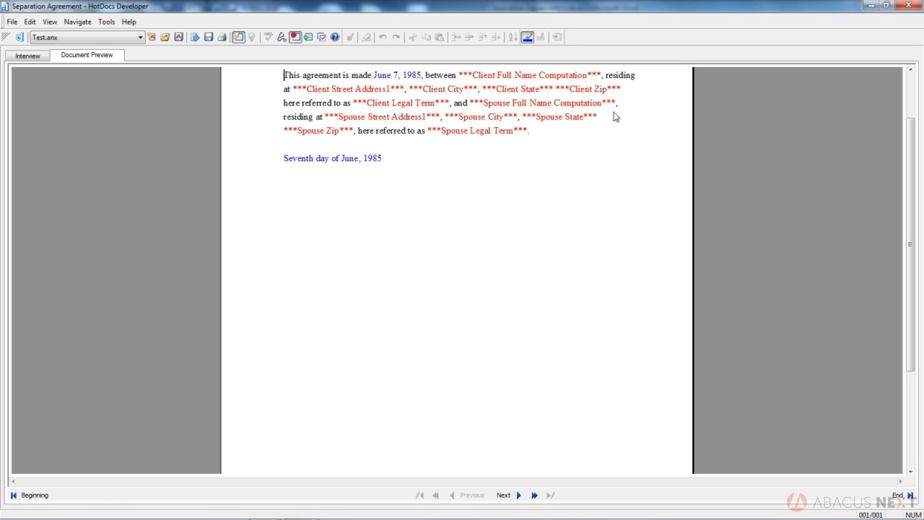
left_click(909, 5)
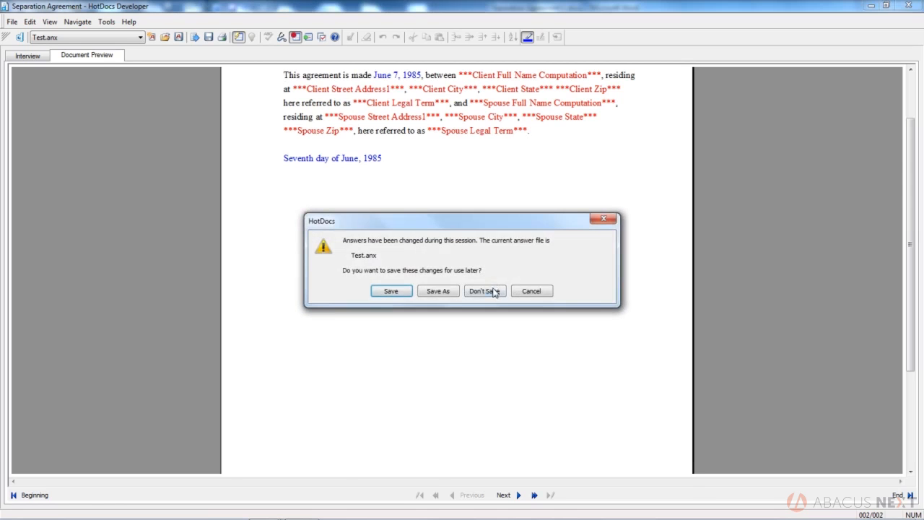
left_click(484, 291)
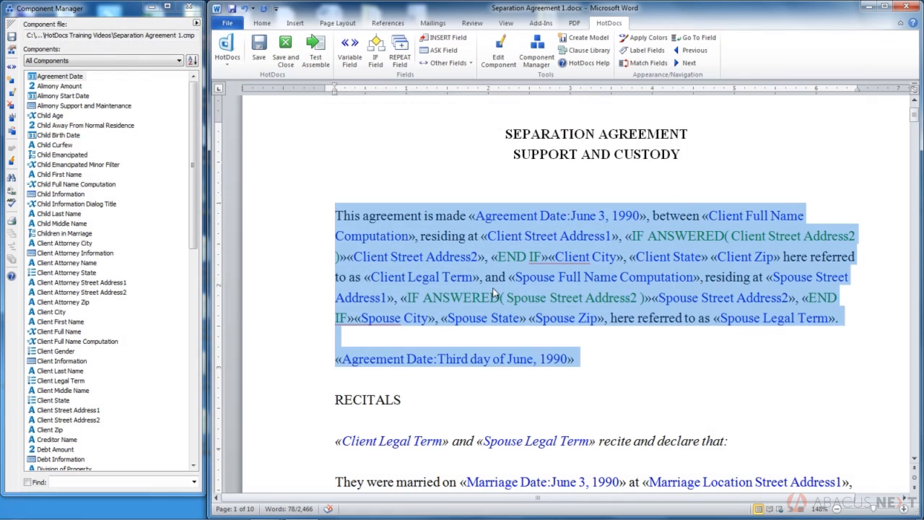